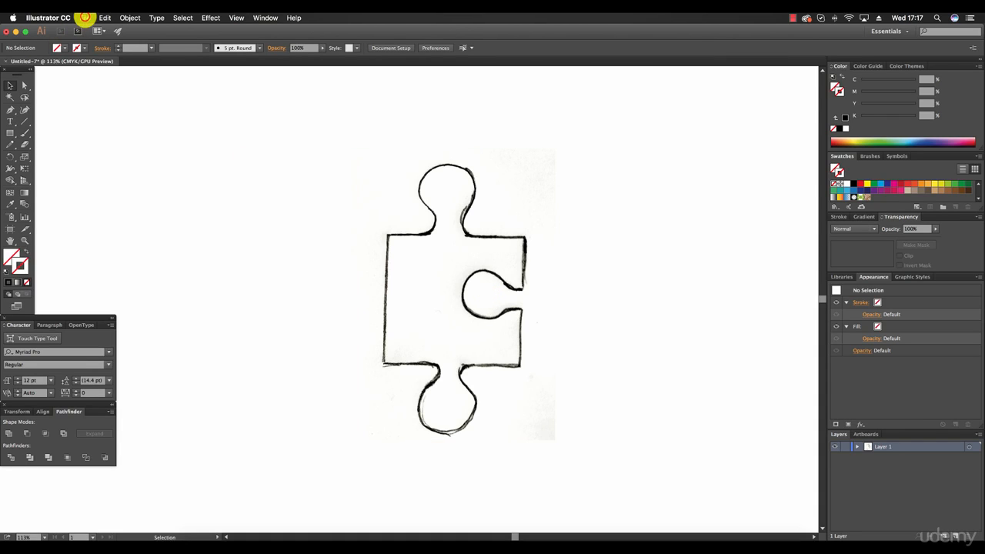
Step: Lower the placed jigsaw sketch image's opacity to 30% and deselect it
{"action": "left_click", "coordinate": [84, 17]}
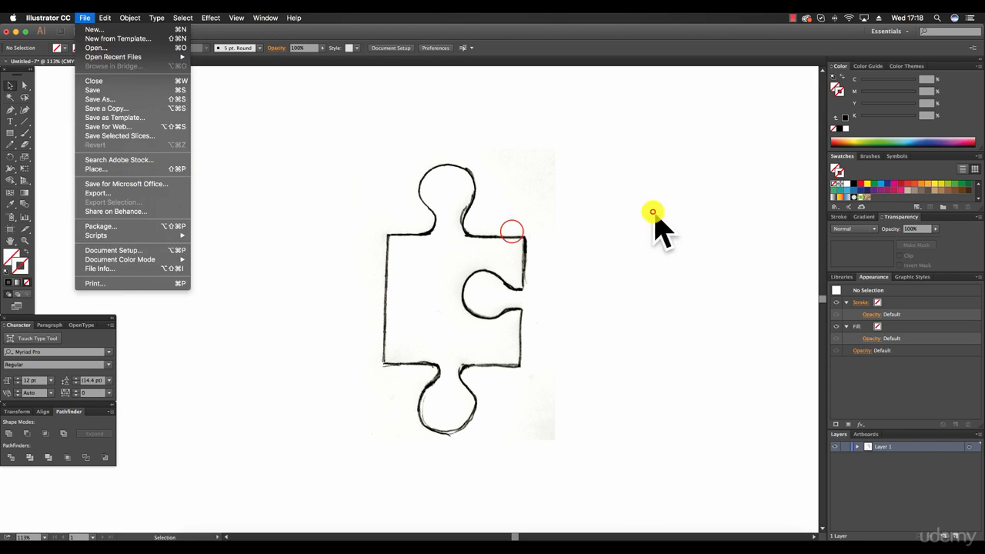
{"action": "left_click", "coordinate": [512, 229]}
{"action": "left_click", "coordinate": [512, 230]}
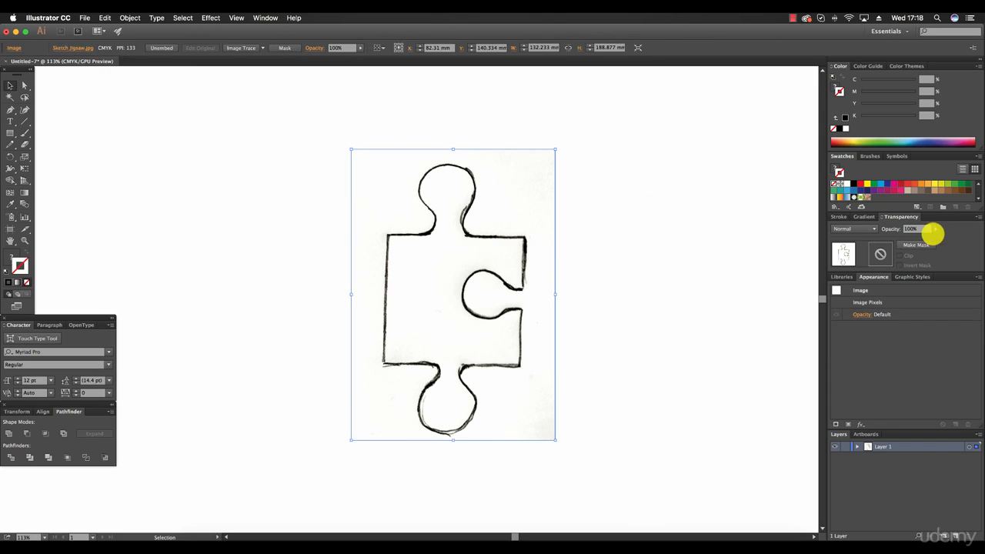
{"action": "left_click", "coordinate": [935, 228]}
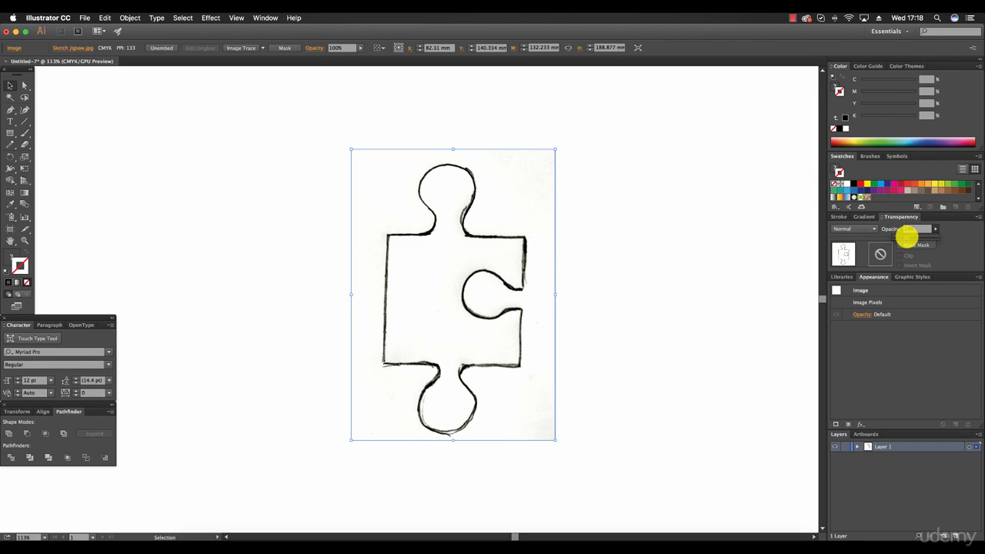
{"action": "left_click", "coordinate": [907, 237]}
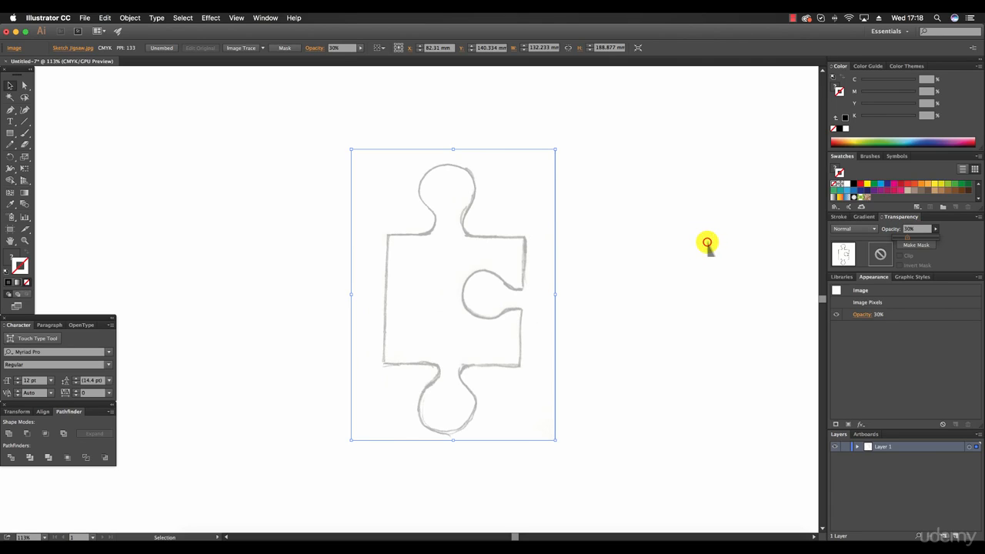
{"action": "left_click", "coordinate": [707, 244]}
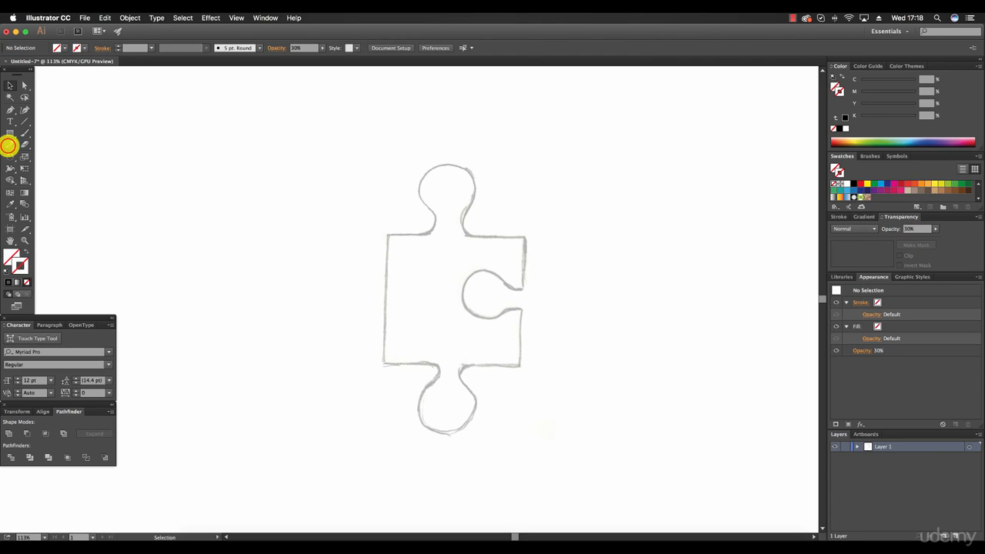
Step: With the Pencil tool and a black stroke, trace the sketch's straight left edge and the top edge up to the upper knob
{"action": "left_click", "coordinate": [10, 144]}
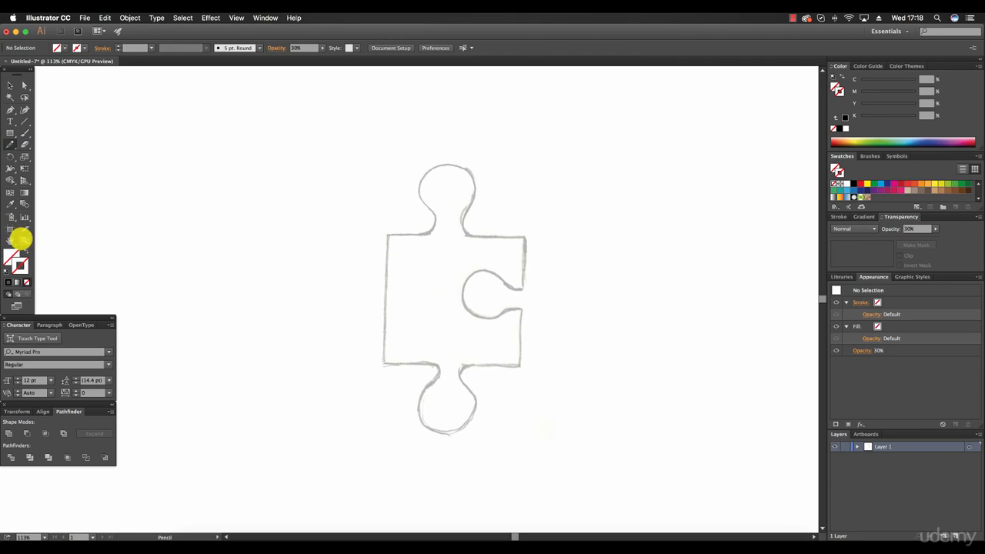
{"action": "left_click", "coordinate": [852, 184]}
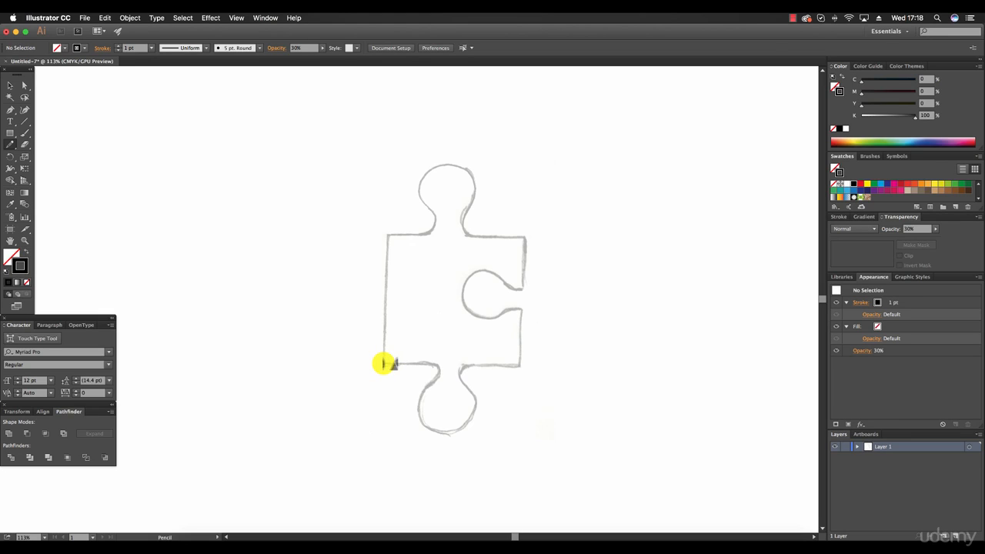
{"action": "left_click_drag", "start_coordinate": [383, 363], "coordinate": [385, 234]}
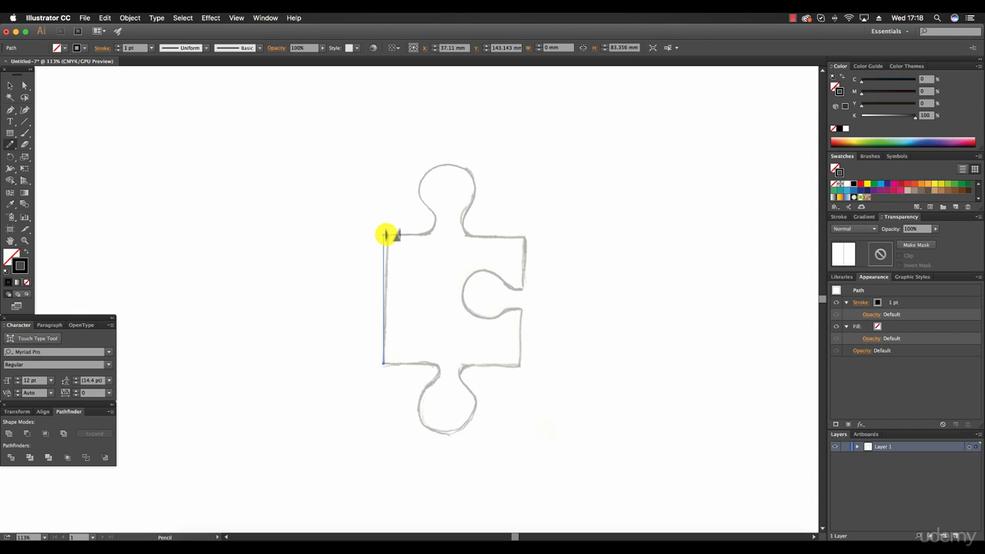
{"action": "mouse_move", "coordinate": [385, 235]}
{"action": "left_mouse_down"}
{"action": "mouse_move", "coordinate": [421, 235]}
{"action": "mouse_move", "coordinate": [390, 202]}
{"action": "mouse_move", "coordinate": [382, 163]}
{"action": "mouse_move", "coordinate": [310, 220]}
{"action": "mouse_move", "coordinate": [340, 193]}
{"action": "mouse_move", "coordinate": [400, 197]}
{"action": "mouse_move", "coordinate": [414, 224]}
{"action": "mouse_move", "coordinate": [426, 221]}
{"action": "left_mouse_up"}
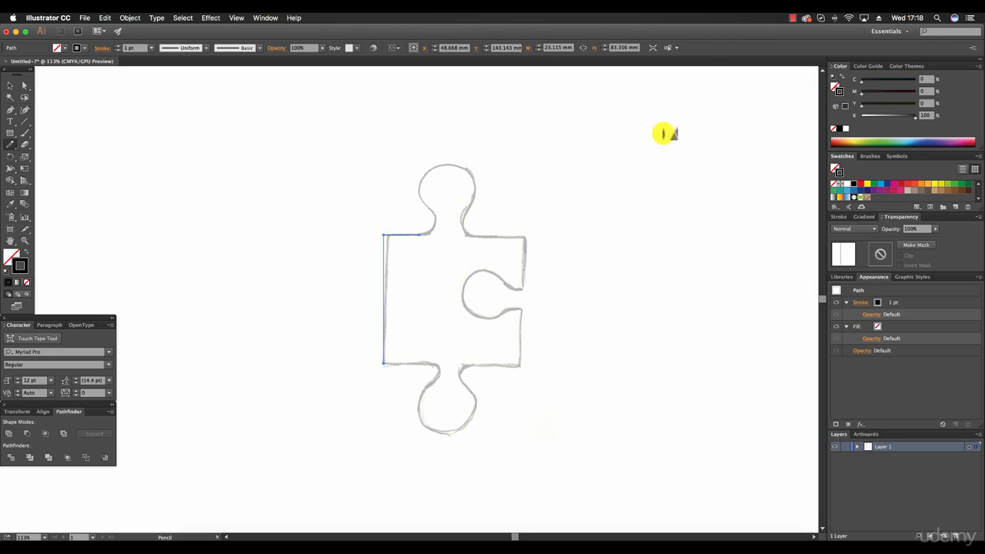
Step: Draw a near-vertical test line about 83 mm long right of the sketch and confirm the Pencil options with Smooth fidelity
{"action": "left_click_drag", "start_coordinate": [662, 134], "coordinate": [664, 261]}
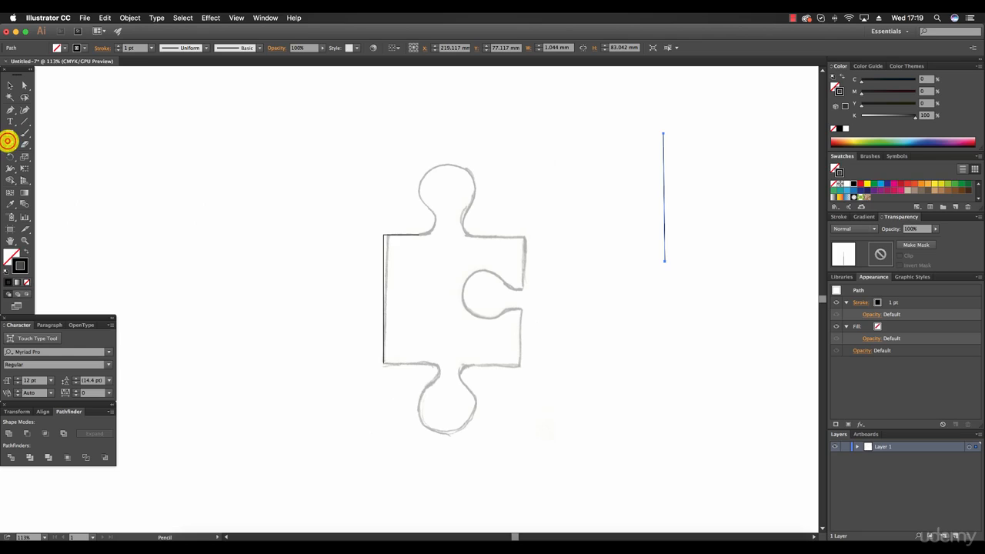
{"action": "double_click", "coordinate": [14, 143]}
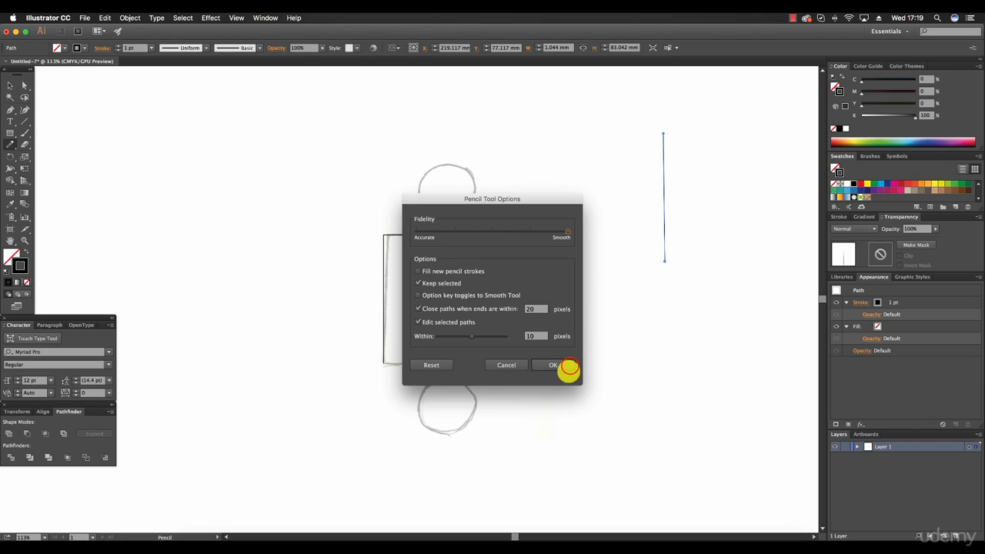
{"action": "left_click", "coordinate": [569, 365]}
{"action": "key", "text": "v"}
{"action": "left_click", "coordinate": [570, 365]}
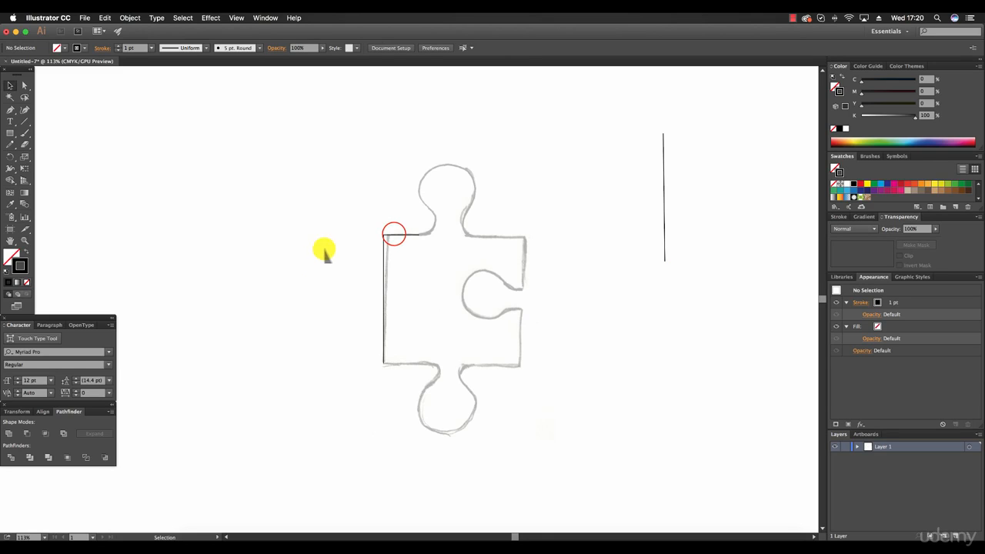
Step: Reselect the traced outline and continue it with the Pencil around the upper knob and along the top edge to the right corner
{"action": "left_click", "coordinate": [392, 233]}
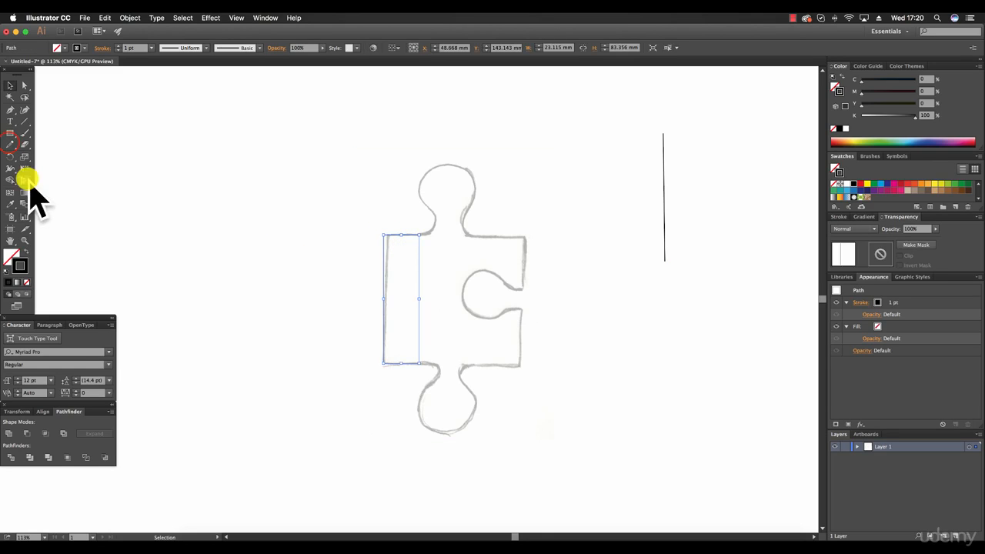
{"action": "left_click", "coordinate": [10, 144]}
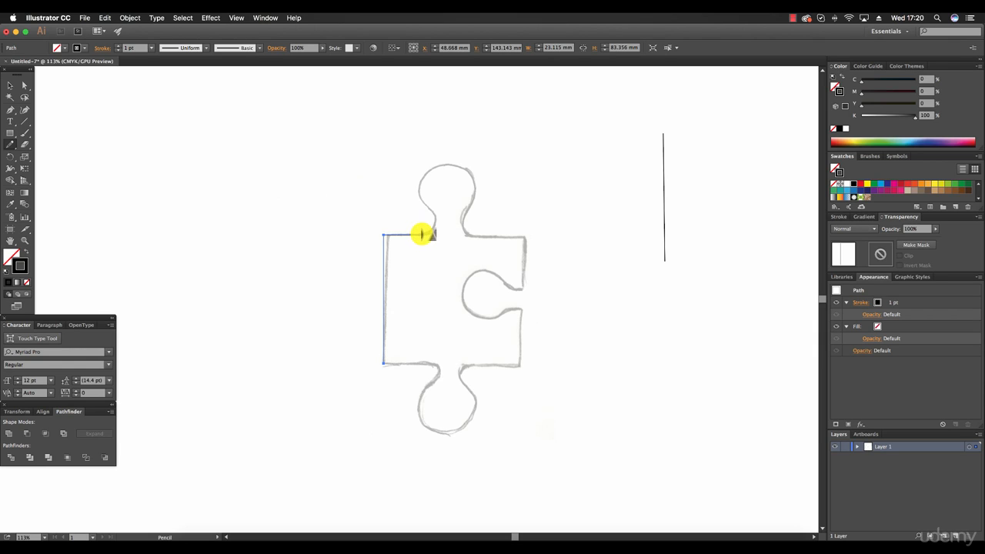
{"action": "mouse_move", "coordinate": [422, 234]}
{"action": "left_mouse_down"}
{"action": "mouse_move", "coordinate": [434, 219]}
{"action": "mouse_move", "coordinate": [420, 181]}
{"action": "mouse_move", "coordinate": [452, 163]}
{"action": "mouse_move", "coordinate": [476, 185]}
{"action": "mouse_move", "coordinate": [461, 224]}
{"action": "mouse_move", "coordinate": [474, 235]}
{"action": "left_mouse_up"}
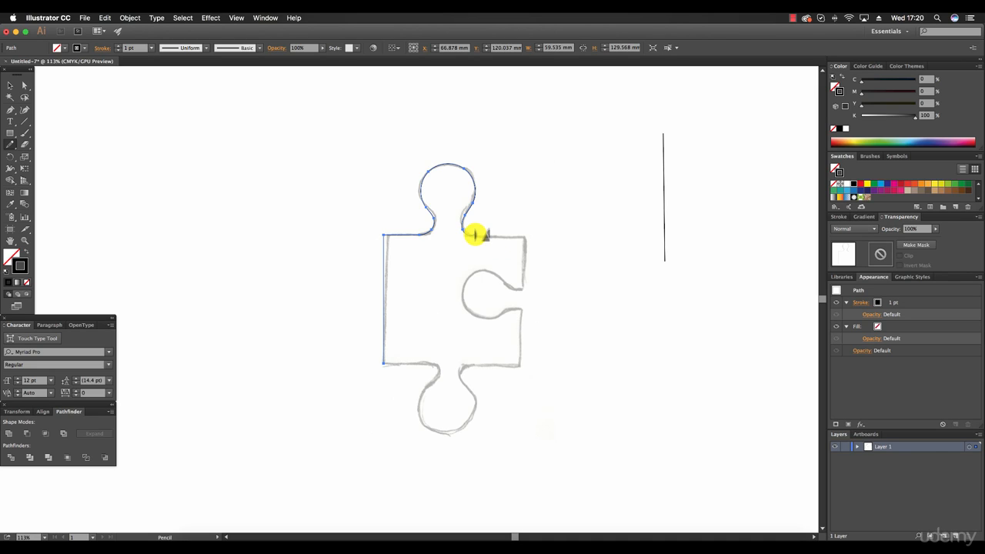
{"action": "left_click_drag", "start_coordinate": [475, 234], "coordinate": [526, 237]}
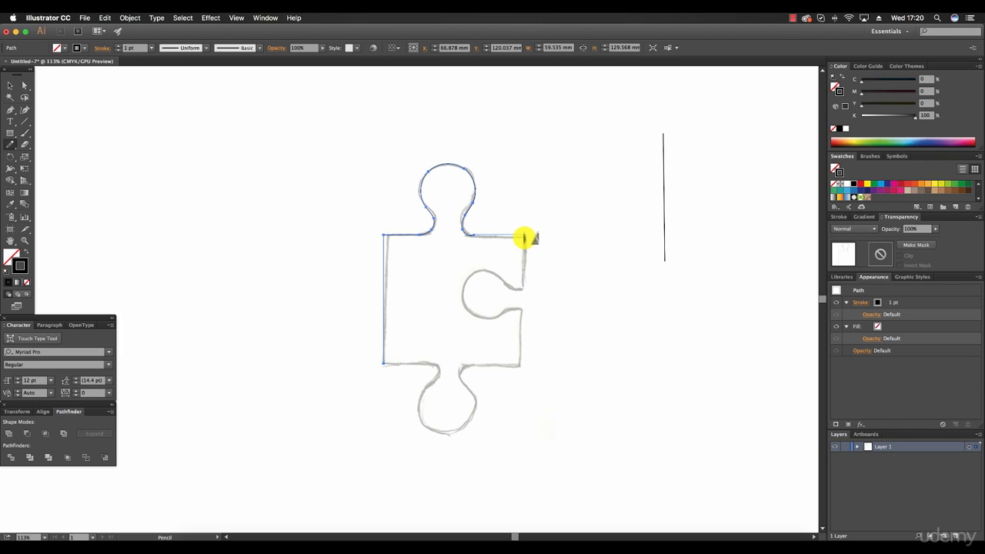
Step: Trace the right side with its inward socket, then the bottom edge and lower knob, closing the outline at its starting corner
{"action": "mouse_move", "coordinate": [523, 237]}
{"action": "left_mouse_down"}
{"action": "mouse_move", "coordinate": [528, 244]}
{"action": "mouse_move", "coordinate": [526, 235]}
{"action": "left_mouse_up"}
{"action": "mouse_move", "coordinate": [525, 234]}
{"action": "left_mouse_down"}
{"action": "mouse_move", "coordinate": [525, 290]}
{"action": "mouse_move", "coordinate": [482, 271]}
{"action": "mouse_move", "coordinate": [464, 284]}
{"action": "mouse_move", "coordinate": [460, 300]}
{"action": "mouse_move", "coordinate": [475, 319]}
{"action": "mouse_move", "coordinate": [523, 309]}
{"action": "left_mouse_up"}
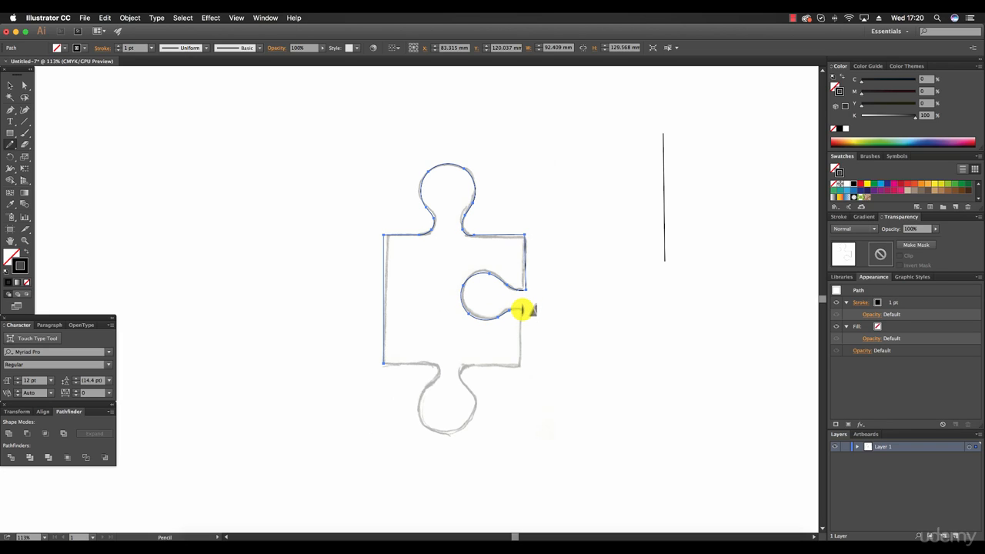
{"action": "left_click_drag", "start_coordinate": [521, 309], "coordinate": [523, 362]}
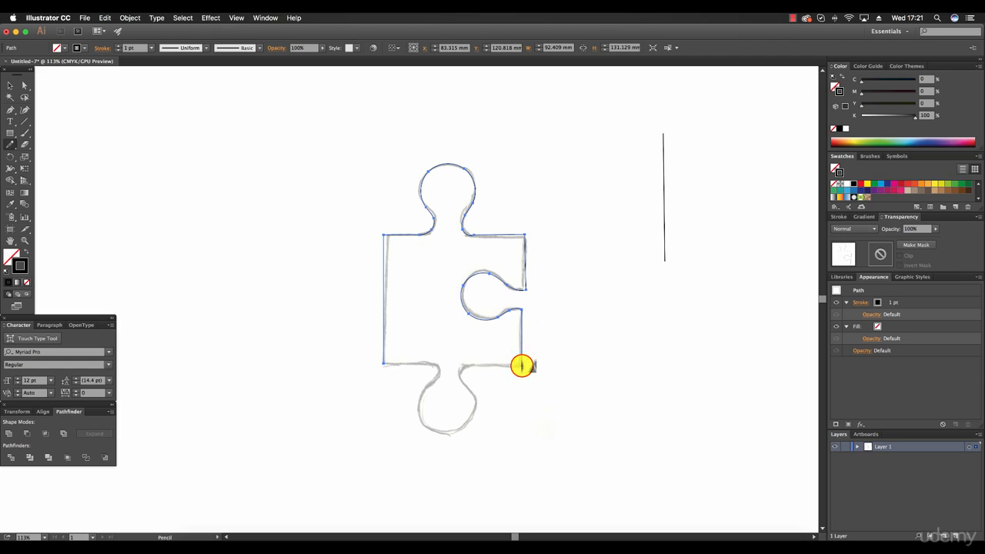
{"action": "left_click_drag", "start_coordinate": [520, 366], "coordinate": [474, 365]}
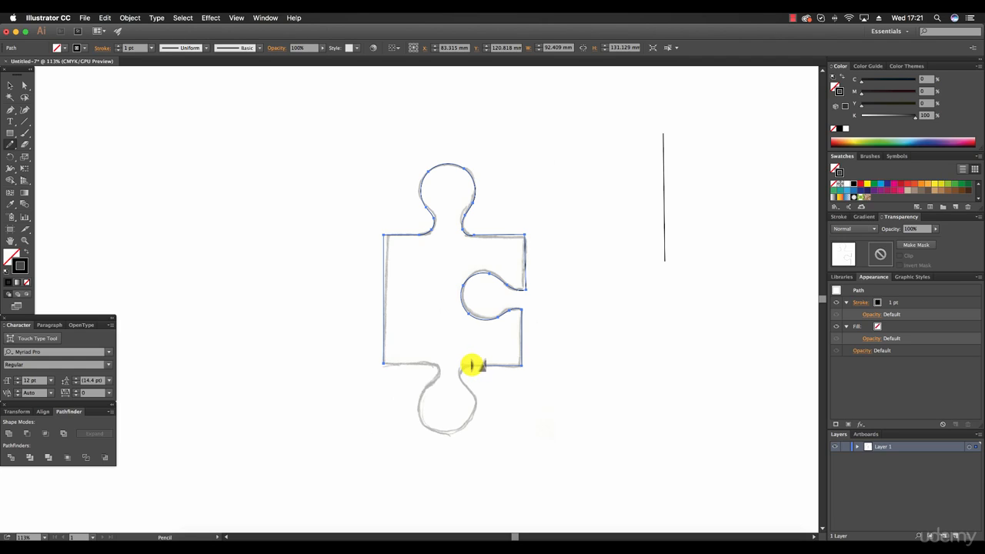
{"action": "mouse_move", "coordinate": [471, 366]}
{"action": "left_mouse_down"}
{"action": "mouse_move", "coordinate": [461, 375]}
{"action": "mouse_move", "coordinate": [475, 404]}
{"action": "mouse_move", "coordinate": [447, 434]}
{"action": "mouse_move", "coordinate": [419, 416]}
{"action": "mouse_move", "coordinate": [438, 367]}
{"action": "mouse_move", "coordinate": [430, 364]}
{"action": "left_mouse_up"}
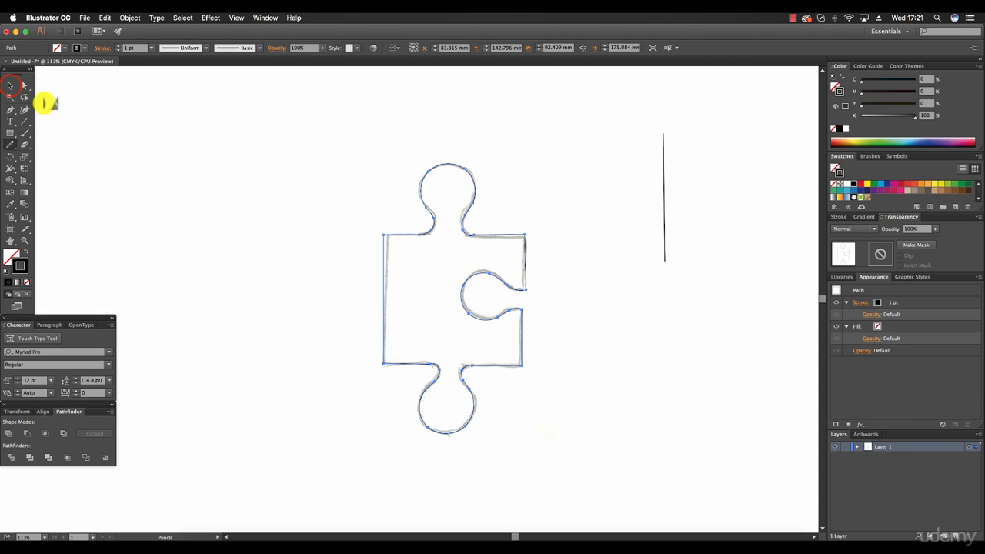
Step: Remove the traced outline's stroke and fill the shape with green (C 75, M 0, Y 100, K 0)
{"action": "left_click", "coordinate": [10, 85]}
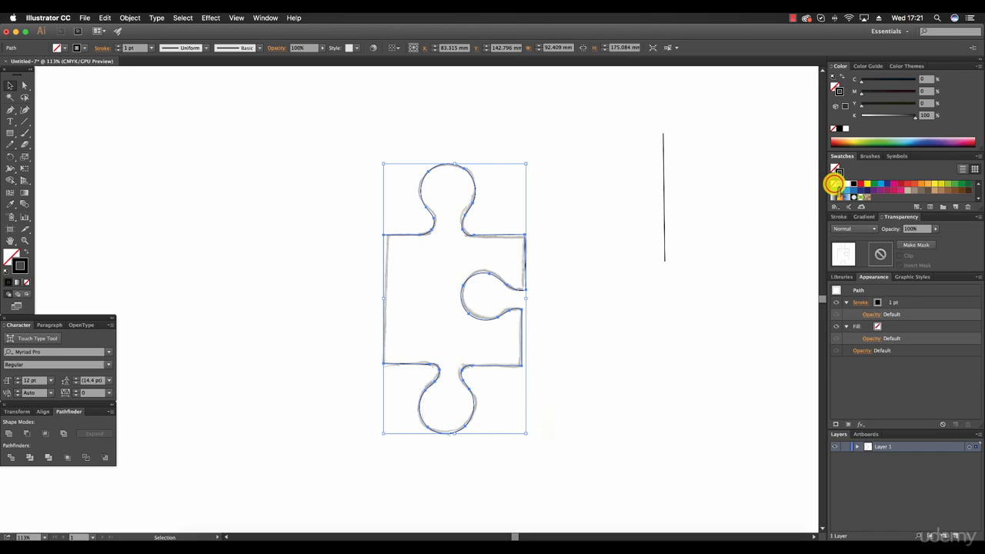
{"action": "left_click", "coordinate": [834, 184]}
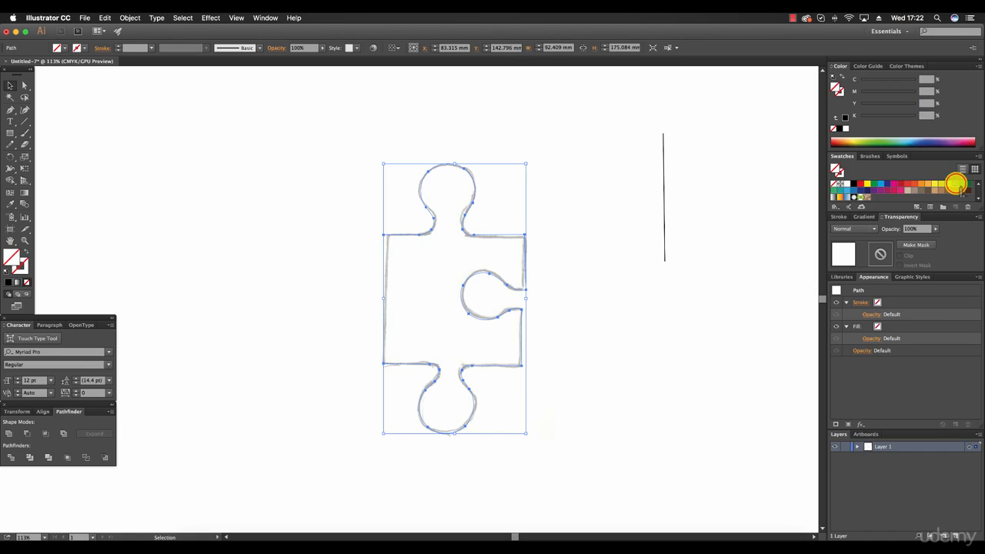
{"action": "left_click", "coordinate": [954, 183]}
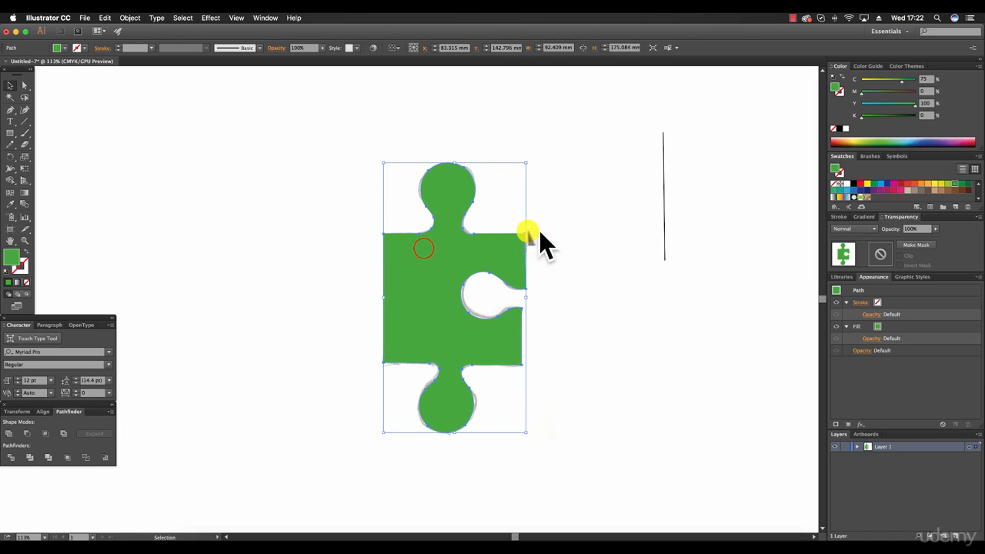
Step: Move the green jigsaw piece to the right of the sketch and delete the vertical test line
{"action": "left_click", "coordinate": [423, 248]}
{"action": "left_click_drag", "start_coordinate": [424, 249], "coordinate": [653, 265]}
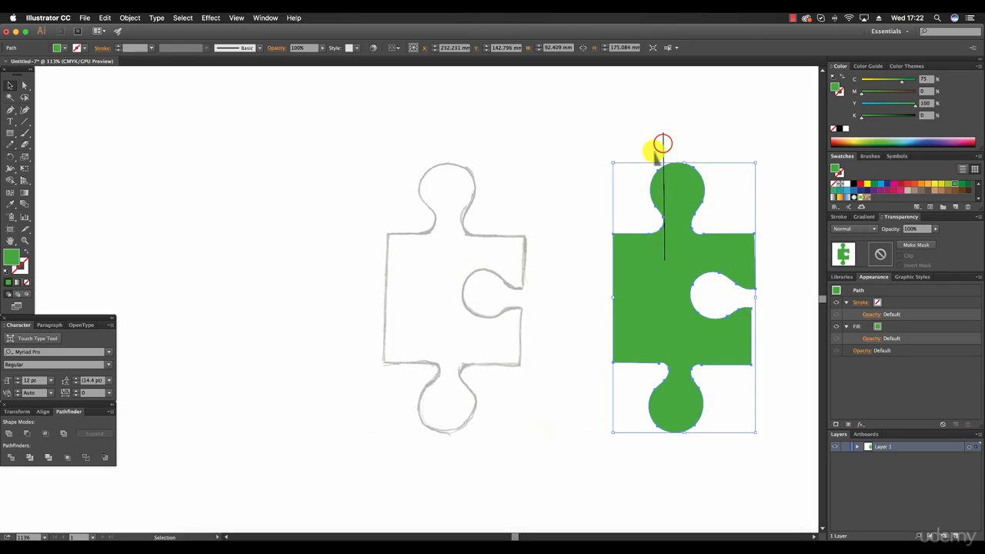
{"action": "left_click", "coordinate": [663, 143]}
{"action": "left_click_drag", "start_coordinate": [327, 154], "coordinate": [535, 270]}
{"action": "left_click", "coordinate": [695, 220]}
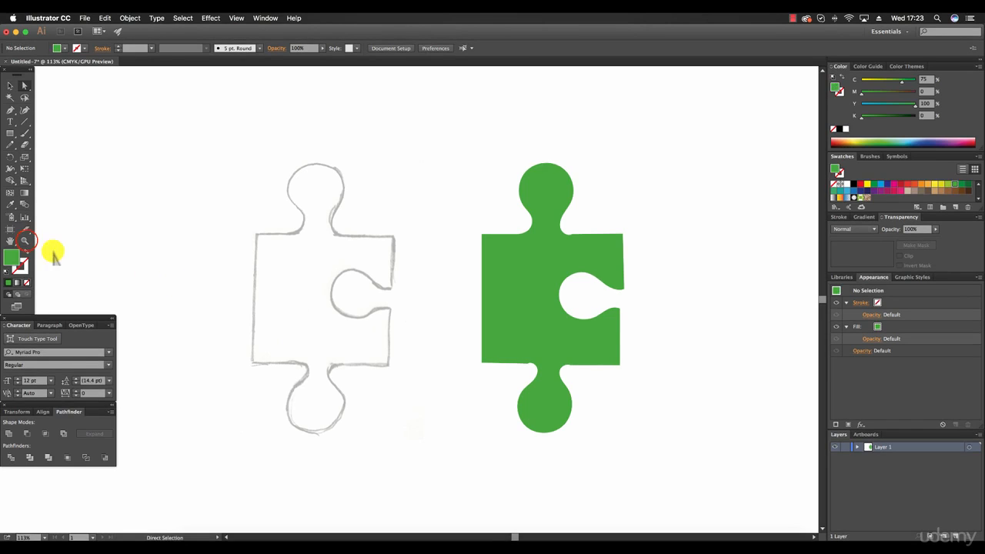
Step: Adjust the anchor's curve handle where the upper knob's right side meets the top edge, smoothing the bump into the straight edge
{"action": "left_click", "coordinate": [25, 240]}
{"action": "left_click", "coordinate": [538, 231]}
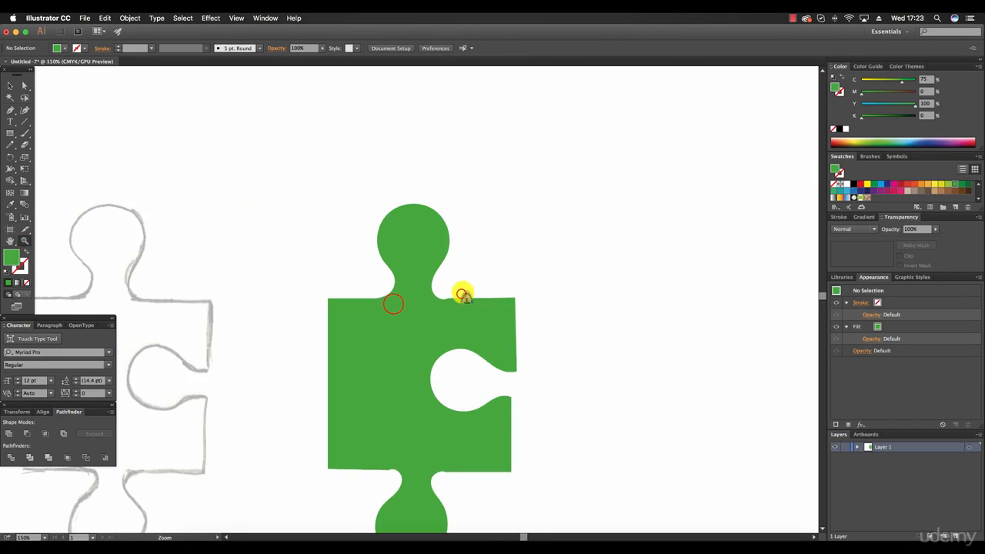
{"action": "left_click", "coordinate": [461, 292]}
{"action": "left_click", "coordinate": [393, 304]}
{"action": "left_click", "coordinate": [393, 303]}
{"action": "left_click", "coordinate": [23, 86]}
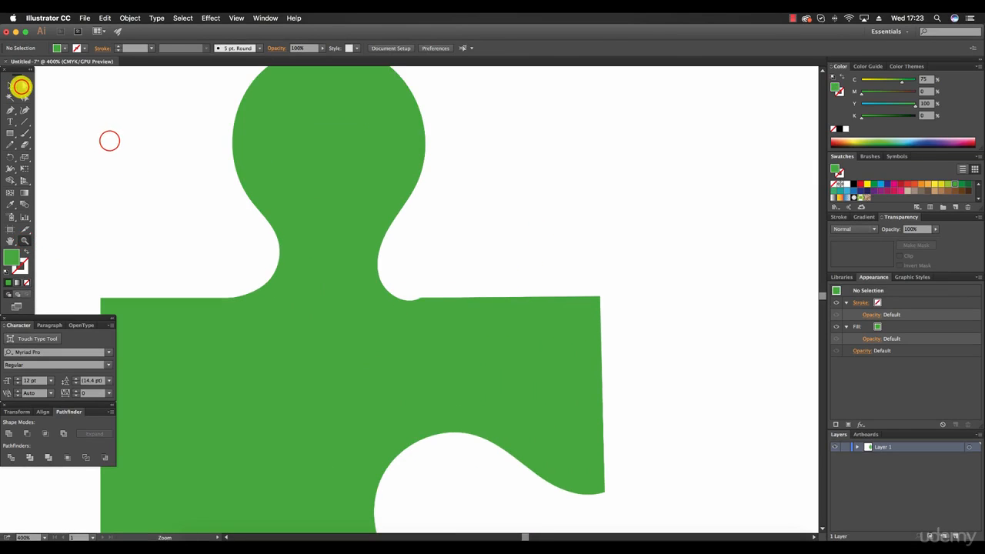
{"action": "left_click", "coordinate": [442, 319]}
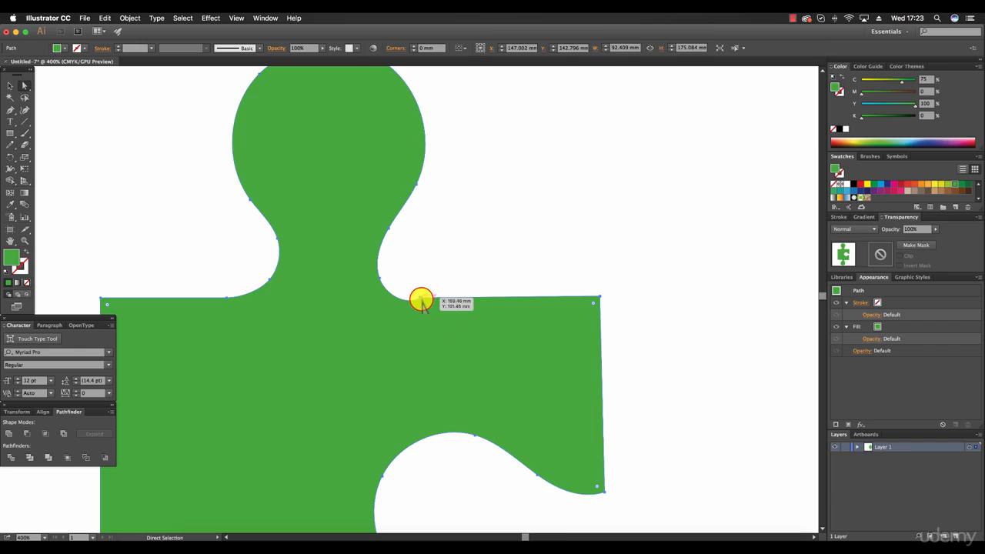
{"action": "left_click", "coordinate": [421, 300]}
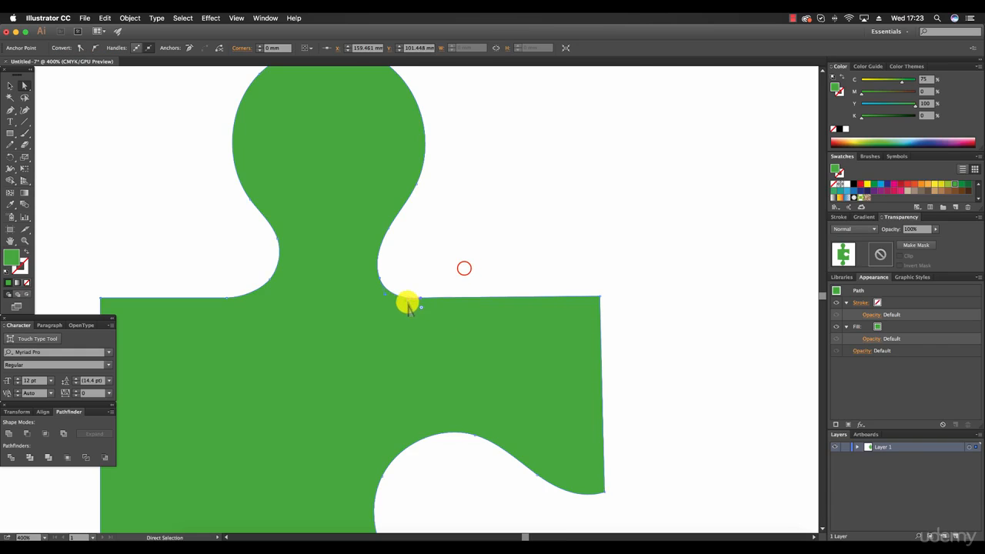
{"action": "left_click", "coordinate": [431, 303]}
{"action": "left_click", "coordinate": [419, 298]}
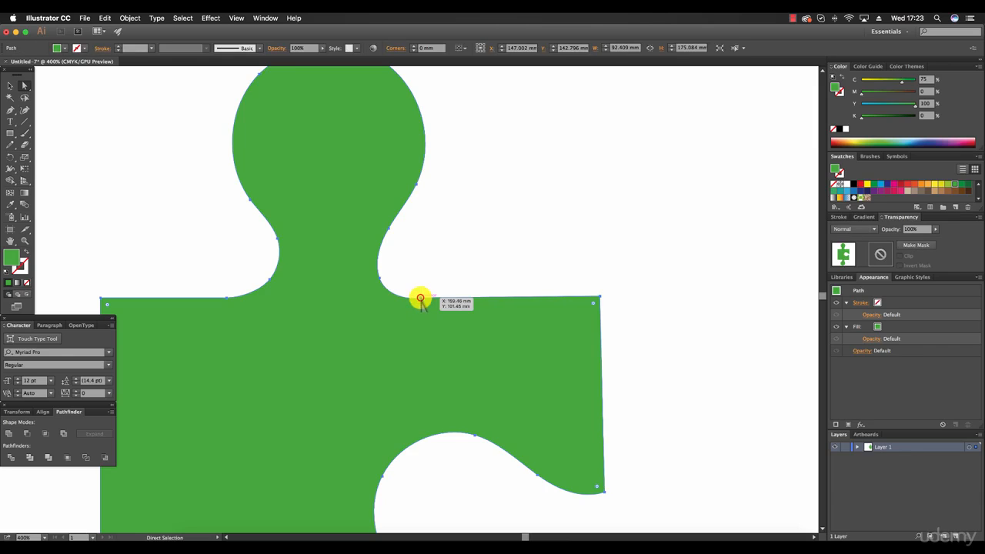
{"action": "left_click", "coordinate": [406, 300]}
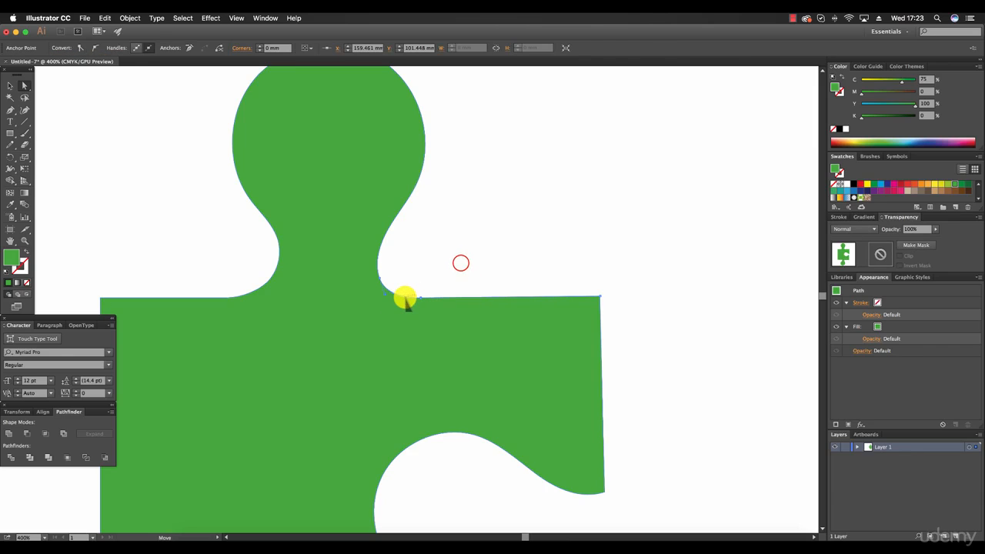
{"action": "left_click", "coordinate": [464, 267]}
Step: Smooth the bumps on both sides of the lower knob's base by adjusting the anchor curves where they meet the bottom edge
{"action": "scroll", "coordinate": [495, 267], "scroll_direction": "down", "scroll_amount": 10}
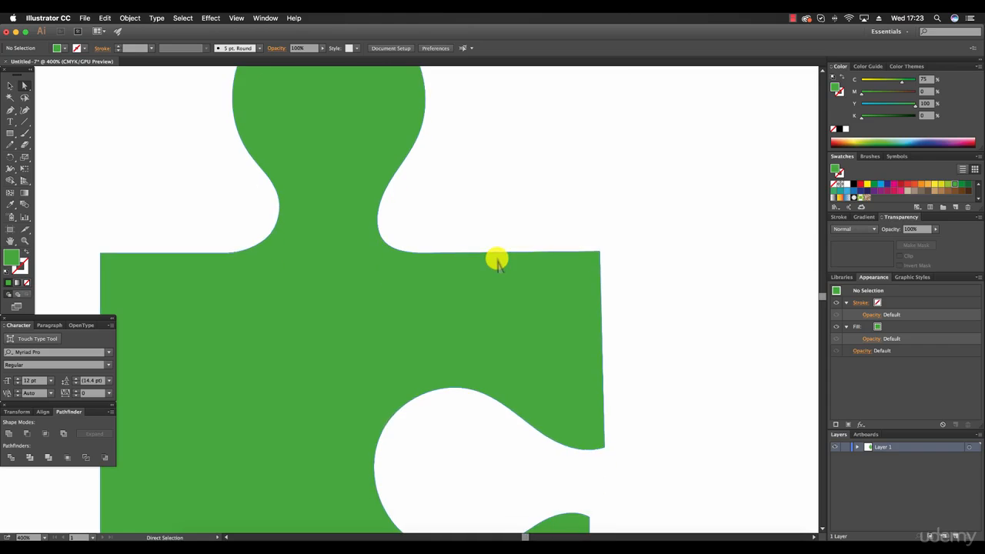
{"action": "left_click", "coordinate": [408, 424]}
{"action": "left_click_drag", "start_coordinate": [402, 419], "coordinate": [392, 426]}
{"action": "left_click", "coordinate": [417, 442]}
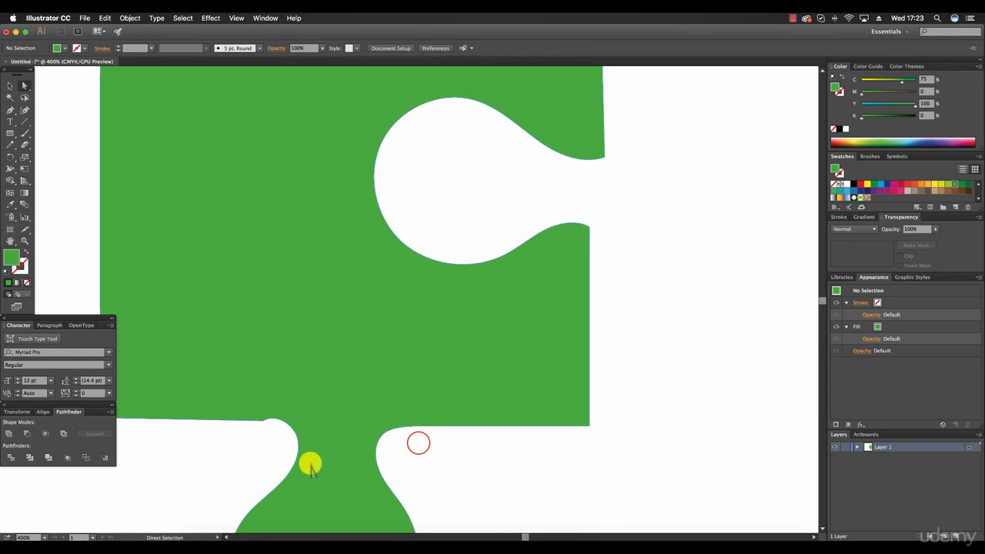
{"action": "left_click_drag", "start_coordinate": [259, 418], "coordinate": [281, 422]}
{"action": "left_click", "coordinate": [270, 446]}
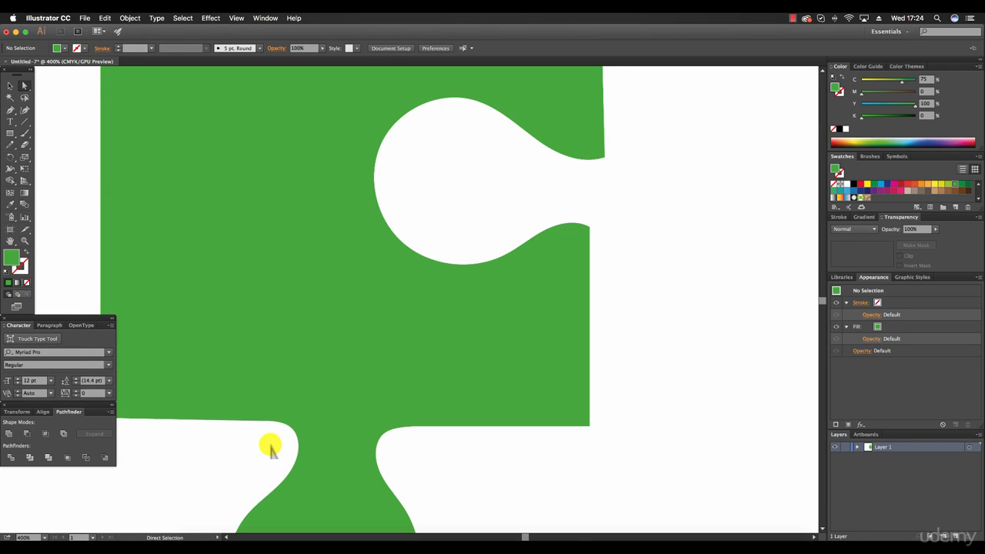
{"action": "left_click", "coordinate": [25, 239]}
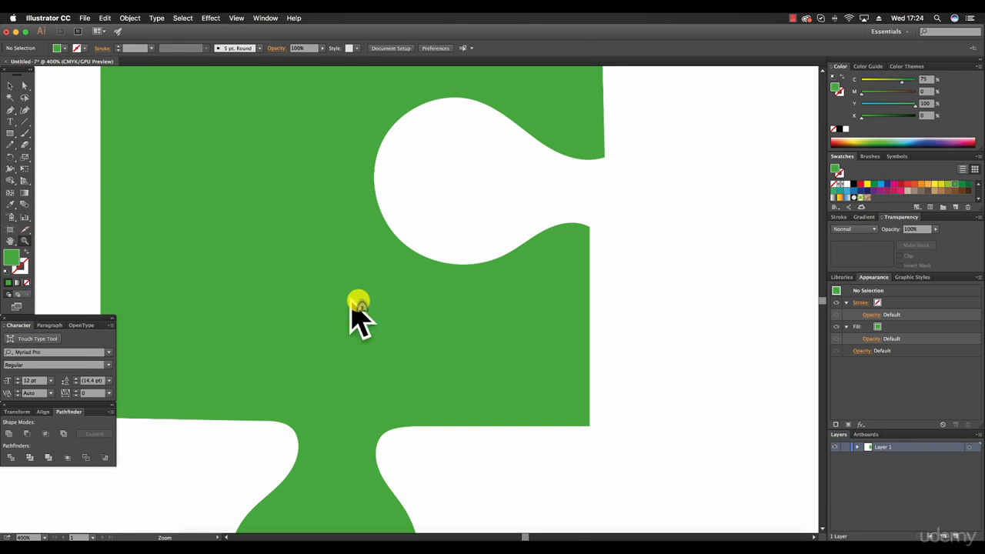
Step: Move the anchor at the socket opening's upper corner slightly inward to line up with the right edge below the opening
{"action": "left_click", "coordinate": [404, 310], "text": "alt"}
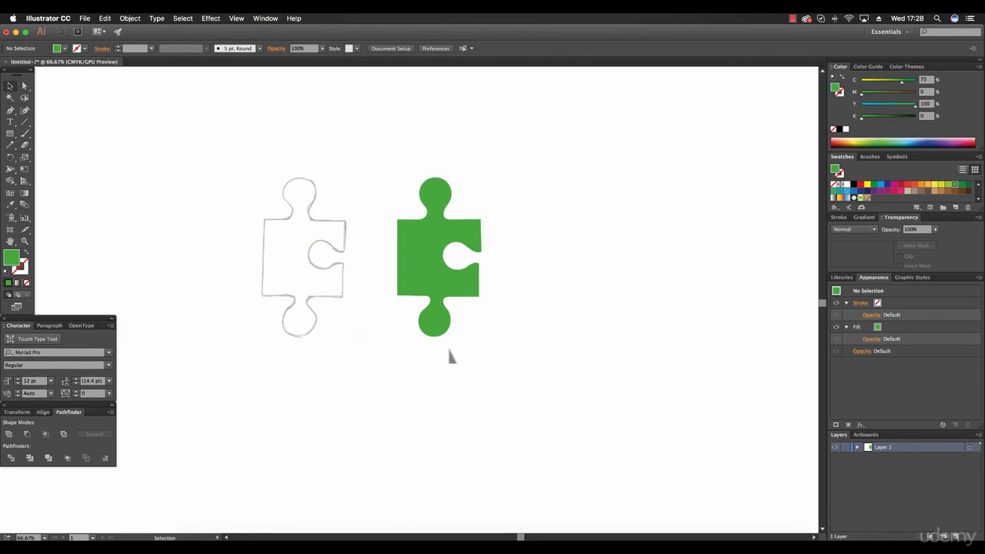
{"action": "left_click", "coordinate": [25, 240]}
{"action": "left_click", "coordinate": [475, 245]}
{"action": "left_click", "coordinate": [469, 253]}
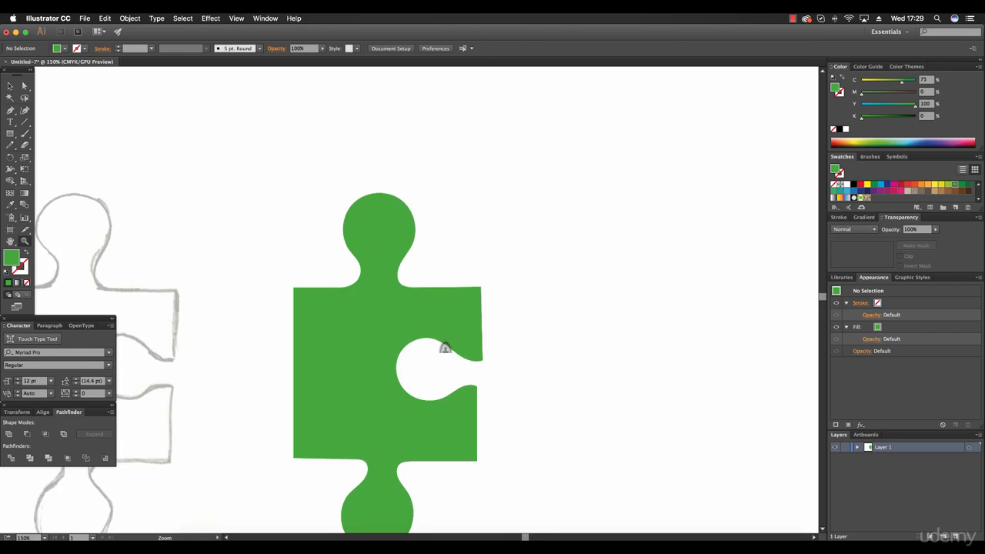
{"action": "left_click", "coordinate": [445, 347]}
{"action": "left_click", "coordinate": [24, 86]}
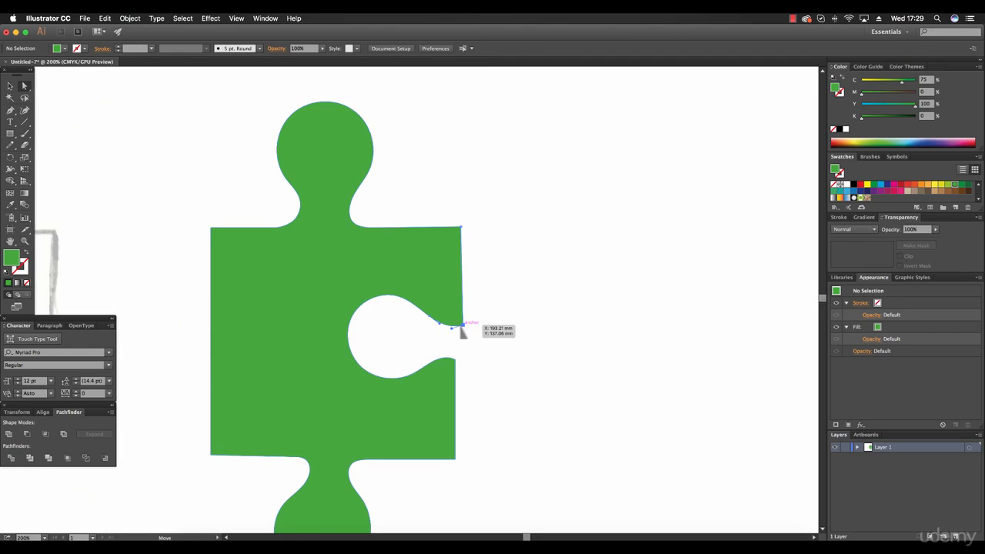
{"action": "left_click_drag", "start_coordinate": [459, 326], "coordinate": [455, 326]}
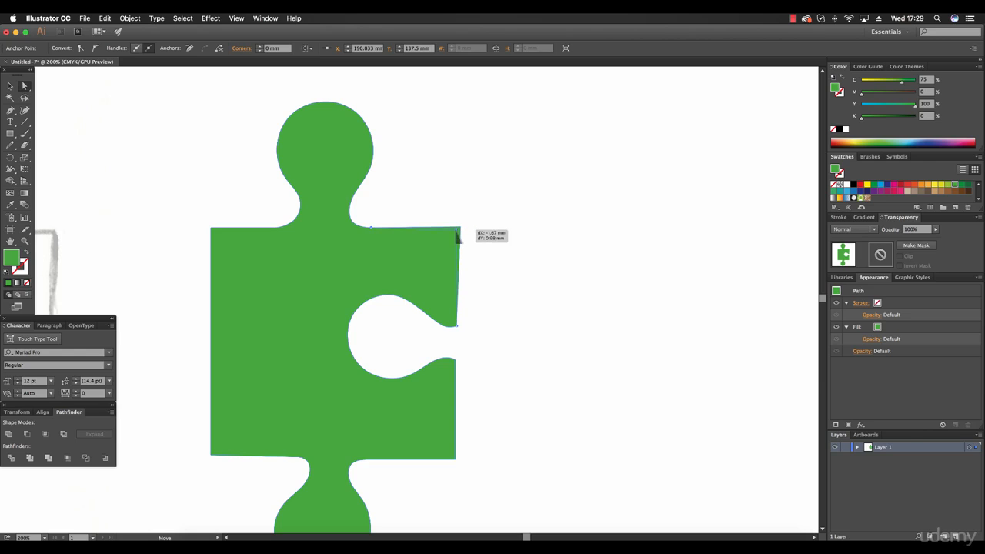
Step: Shift the jigsaw body's top-right corner anchor slightly inward to straighten the upper right edge, and deselect the shape
{"action": "left_click_drag", "start_coordinate": [459, 229], "coordinate": [454, 229]}
{"action": "key", "text": "z"}
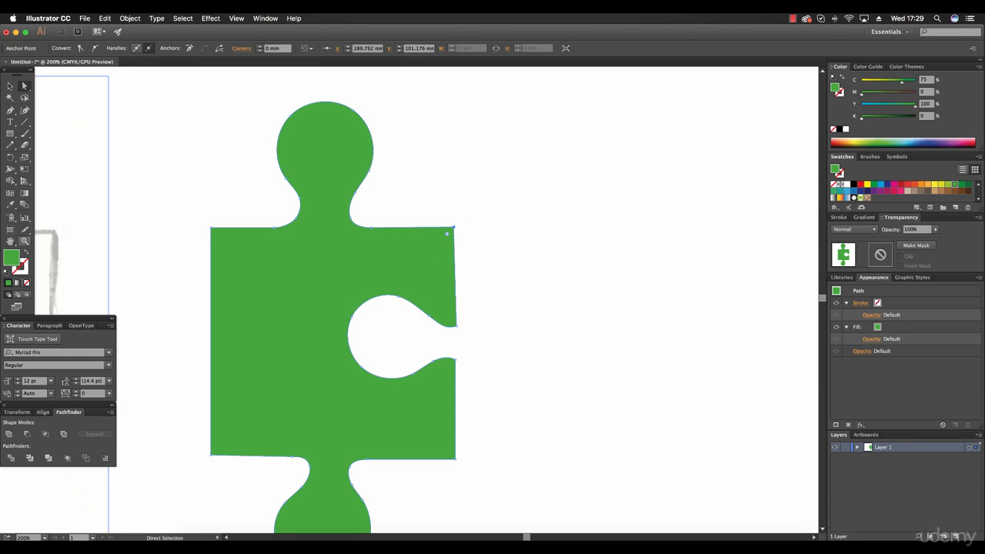
{"action": "left_click", "coordinate": [373, 339], "text": "alt"}
{"action": "left_click", "coordinate": [315, 336], "text": "alt"}
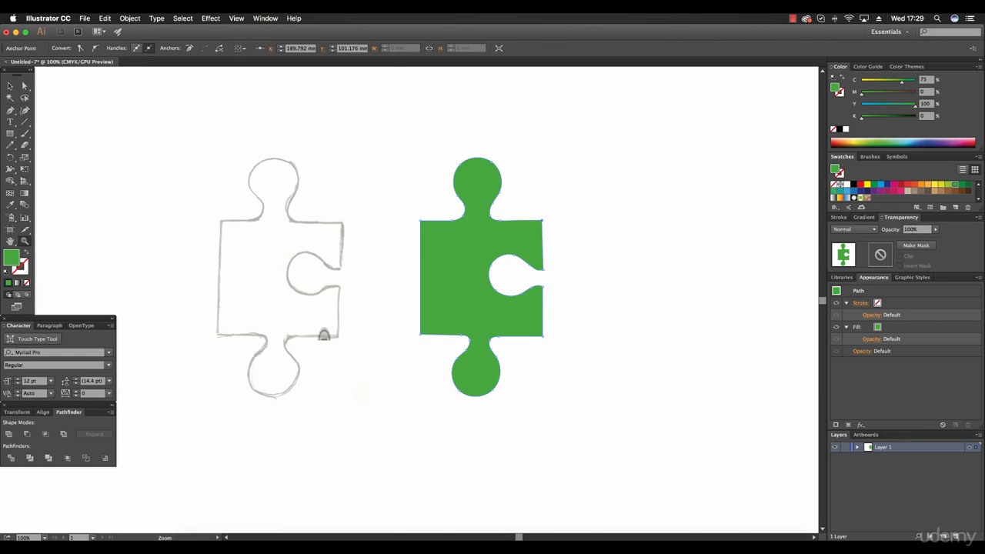
{"action": "left_click", "coordinate": [10, 86]}
{"action": "left_click", "coordinate": [646, 272]}
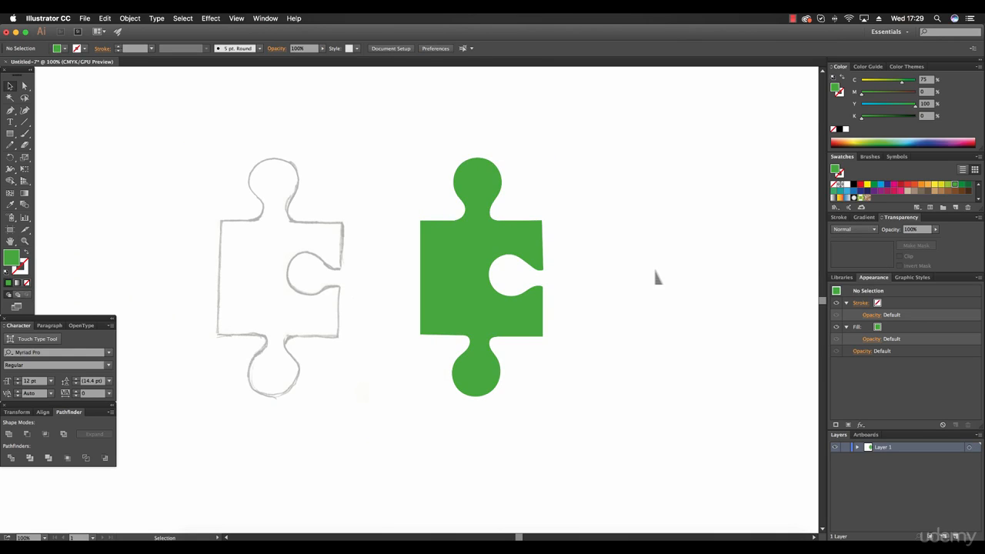